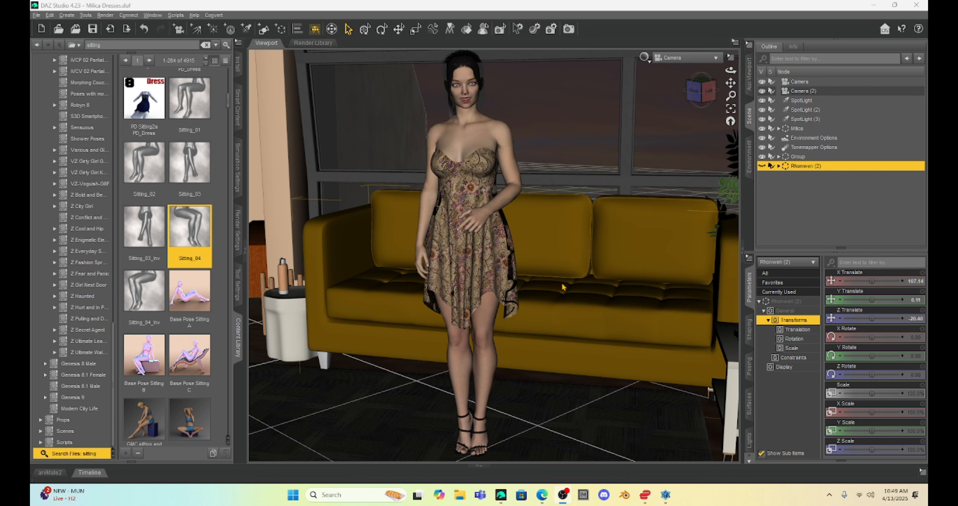
# - Select the sofa and add a smoothing modifier to its geometry
pyautogui.click(554, 254)
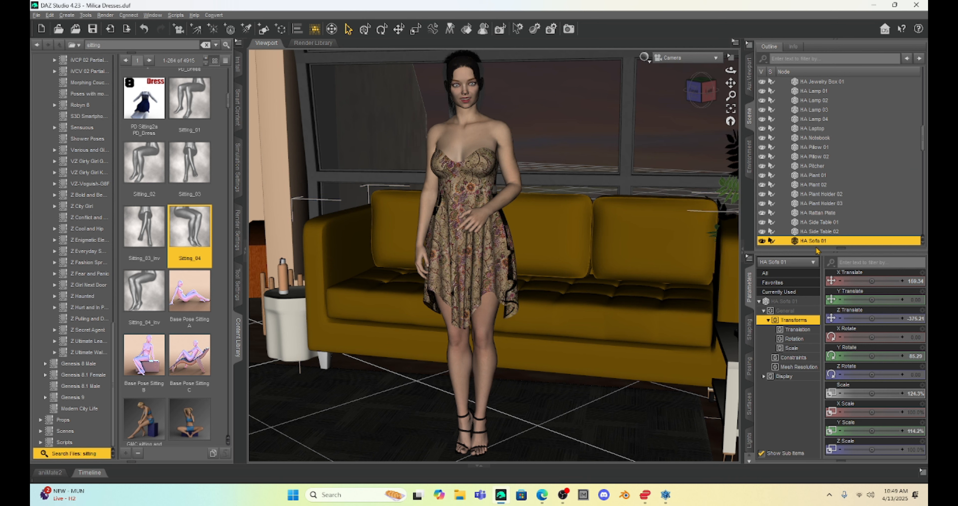
pyautogui.click(50, 15)
pyautogui.moveTo(67, 90)
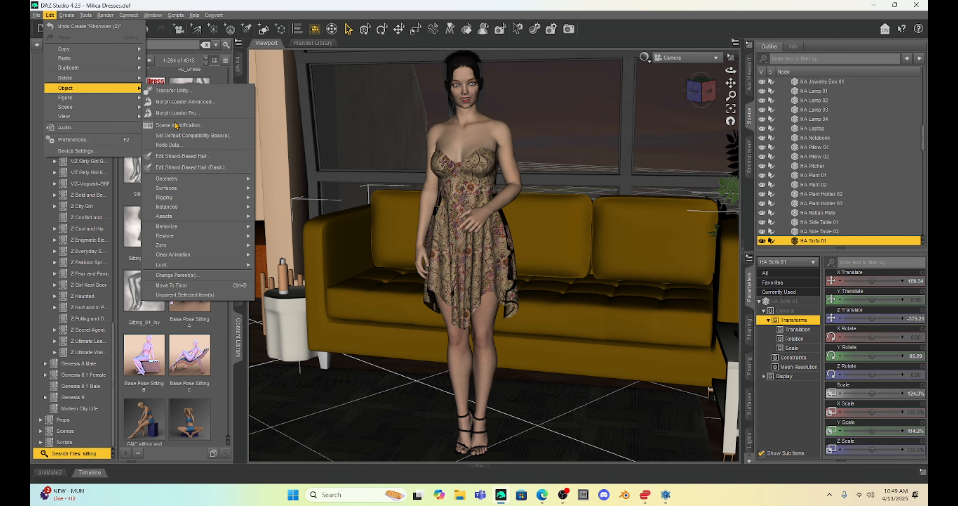
pyautogui.moveTo(186, 179)
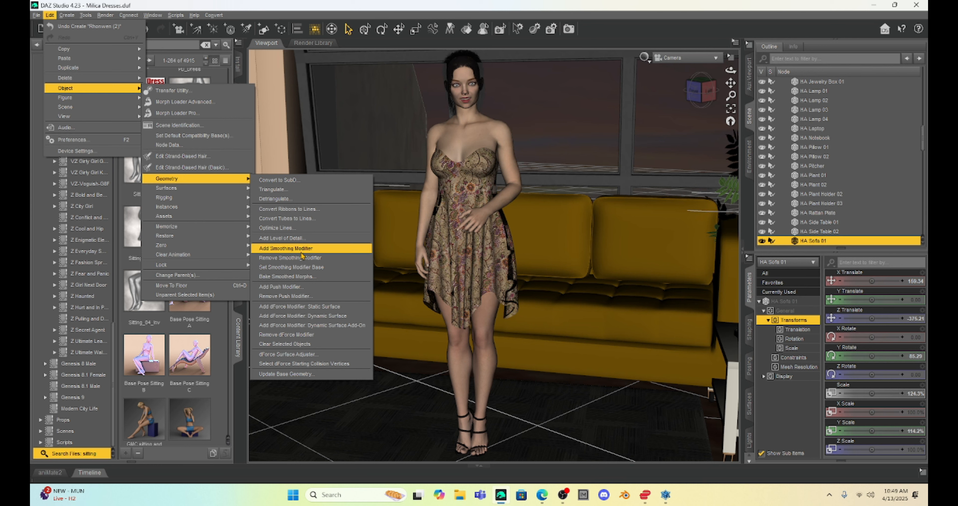
pyautogui.click(288, 248)
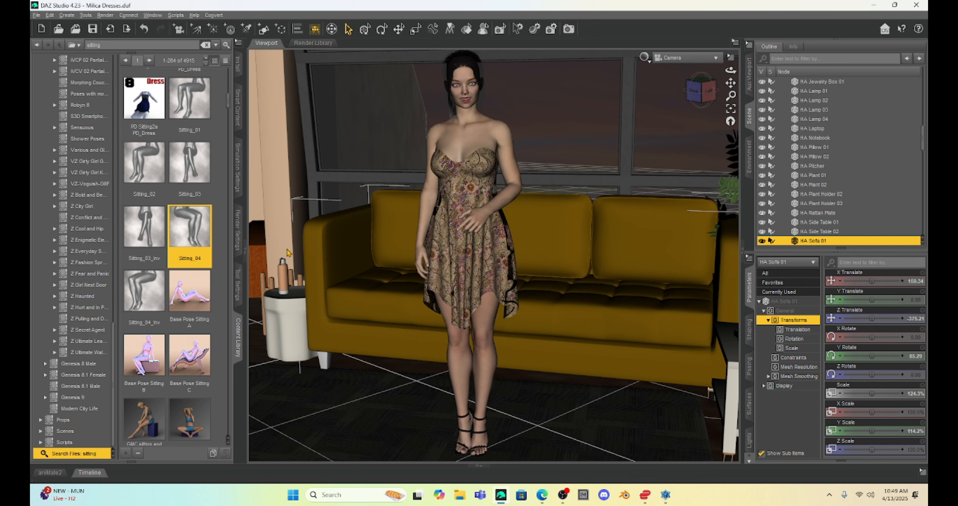
# - Set the sofa's smoothing collision item to the Milica group
pyautogui.click(785, 300)
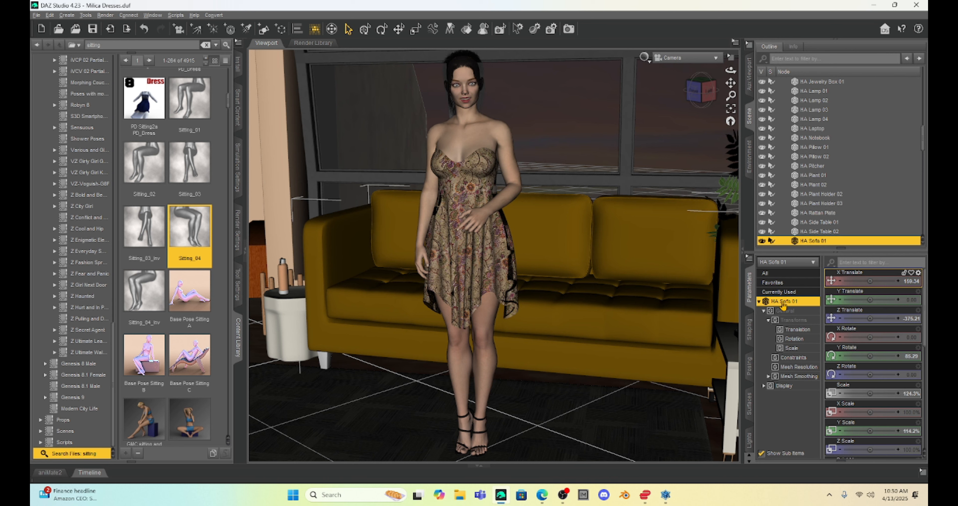
pyautogui.scroll(-6, 867, 320)
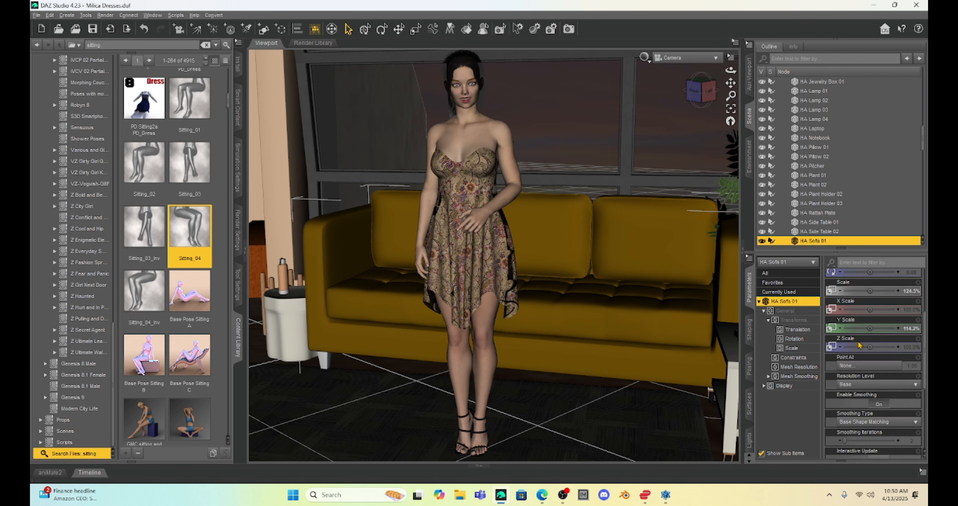
pyautogui.scroll(-3, 852, 347)
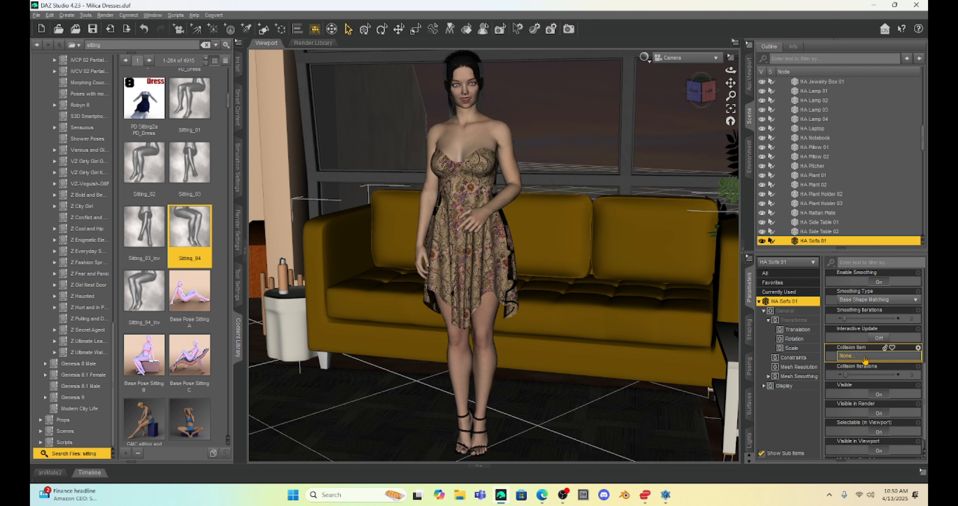
pyautogui.click(866, 357)
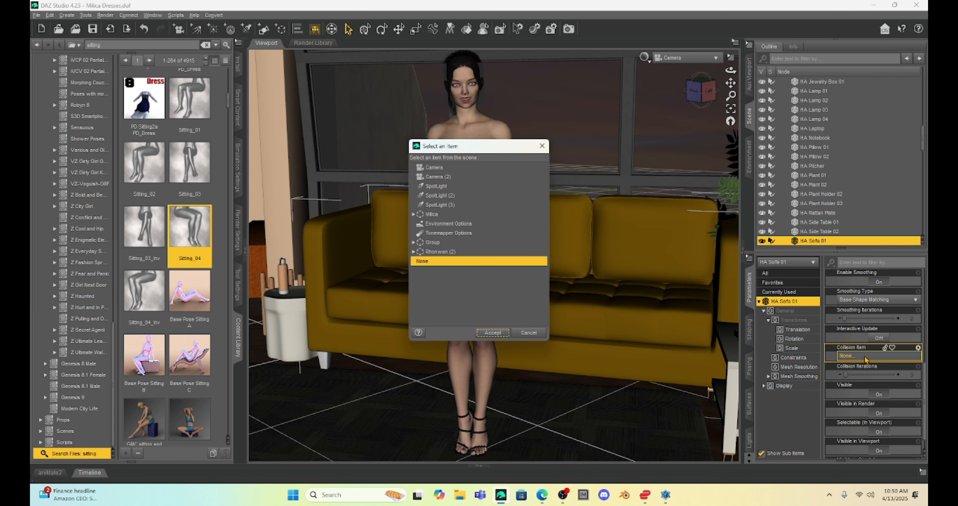
pyautogui.click(433, 214)
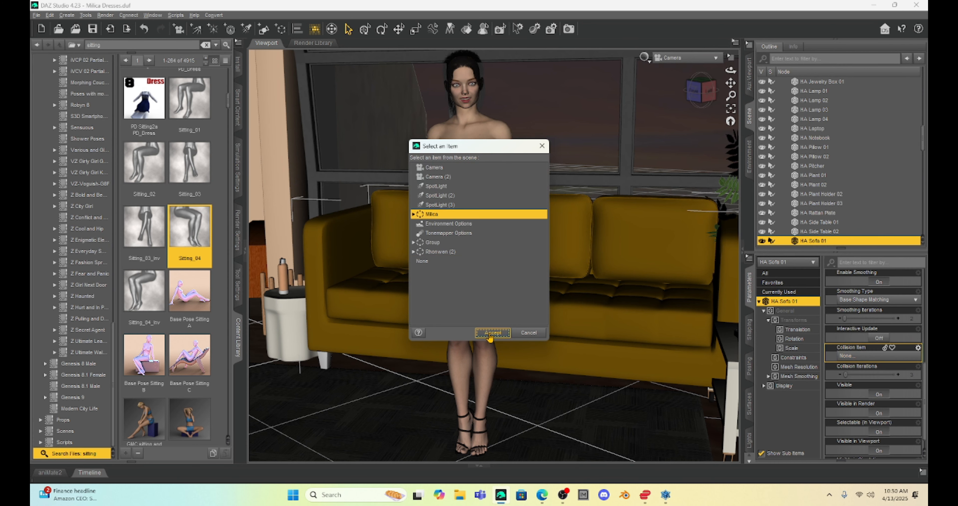
pyautogui.click(492, 332)
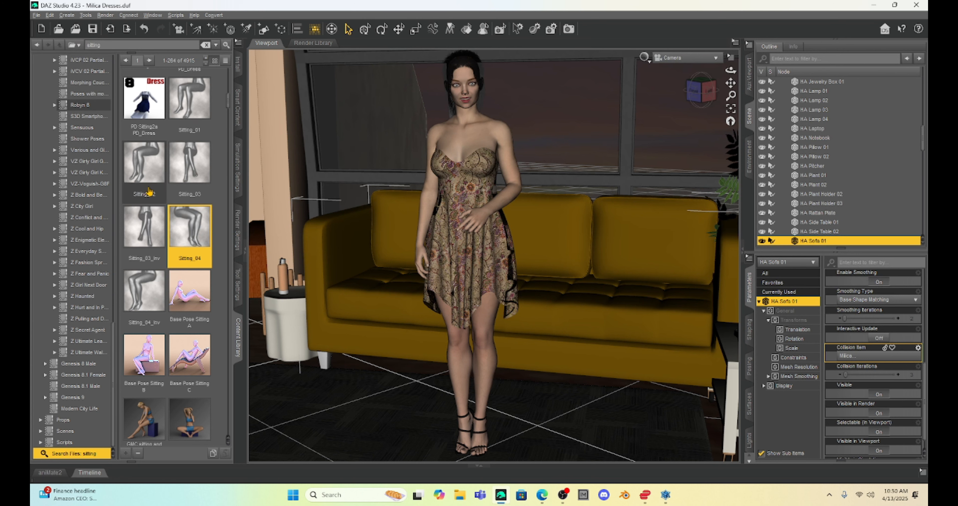
# - Select the figure and apply the Sitting_03 pose
pyautogui.moveTo(181, 158)
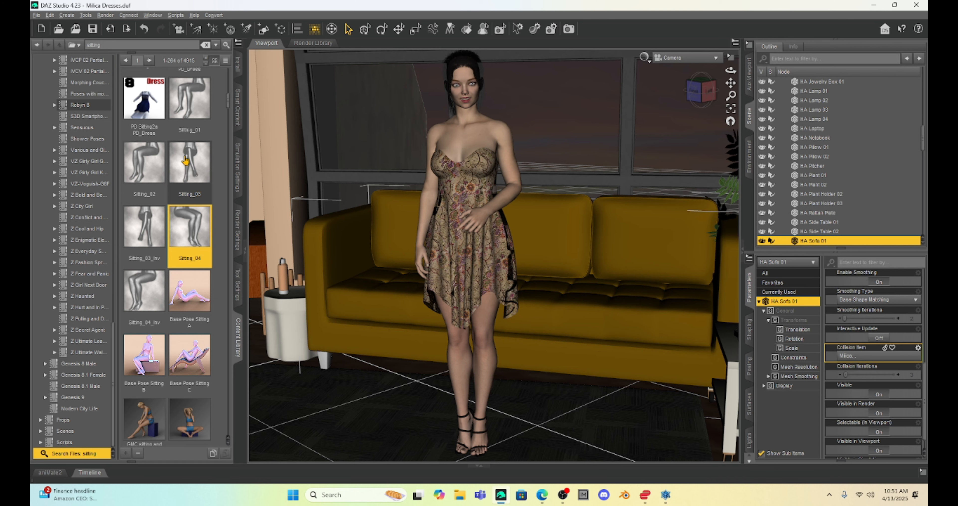
pyautogui.click(460, 146)
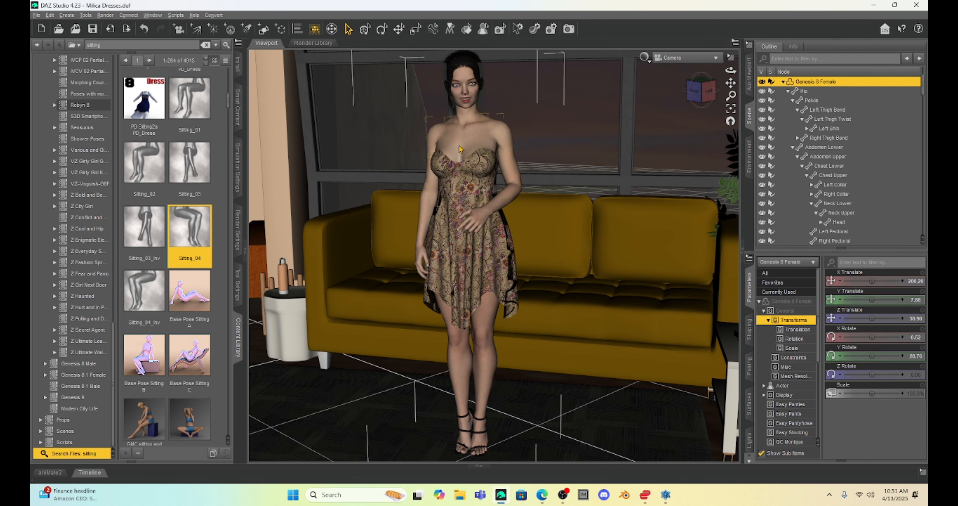
pyautogui.doubleClick(190, 156)
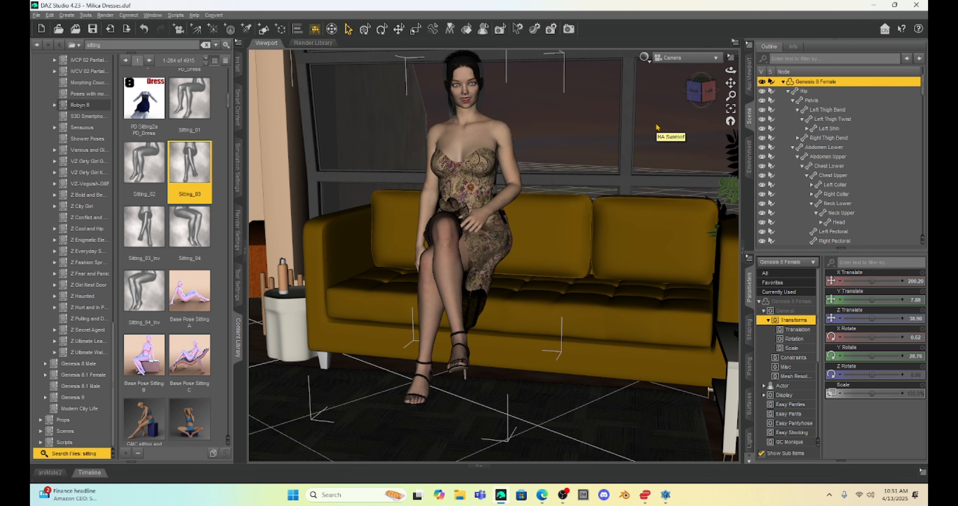
# - Run the dForce simulation on the figure's dress
pyautogui.click(460, 155)
pyautogui.click(461, 155)
pyautogui.click(241, 183)
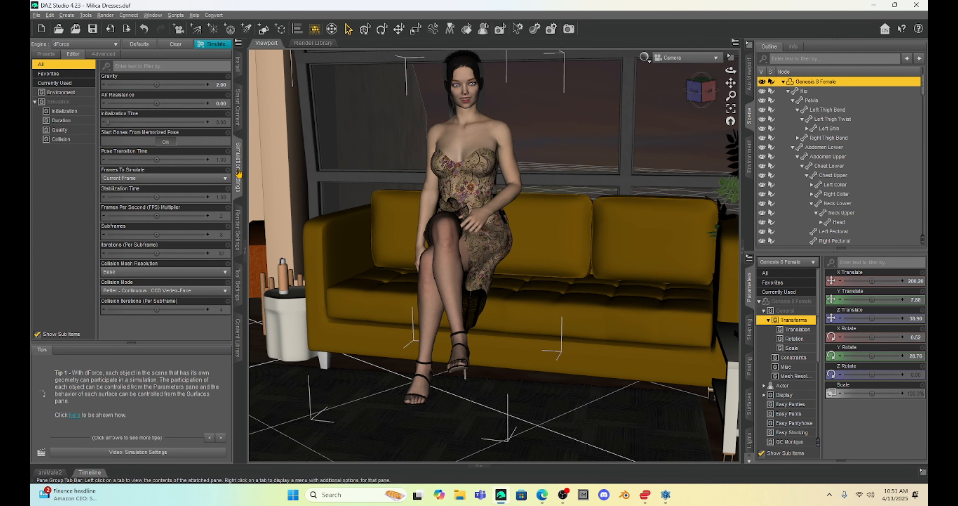
pyautogui.click(215, 46)
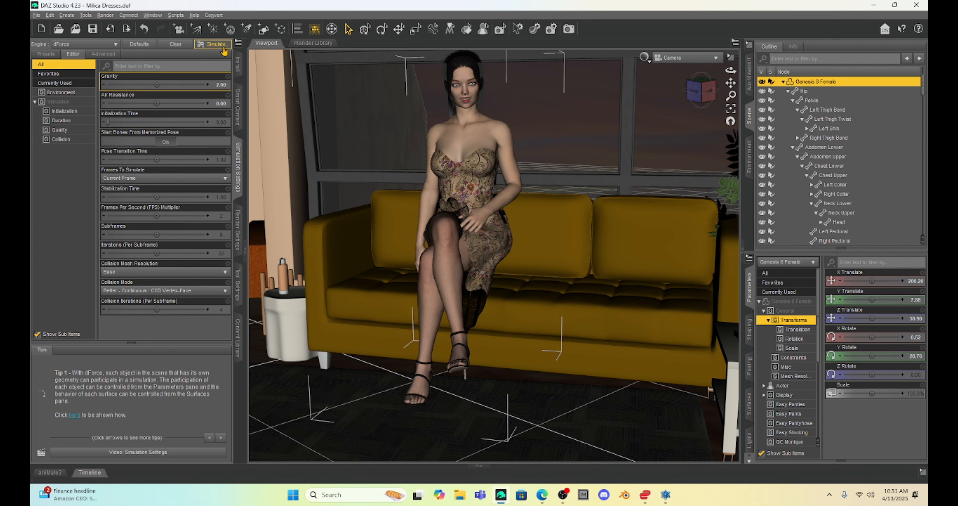
pyautogui.click(223, 48)
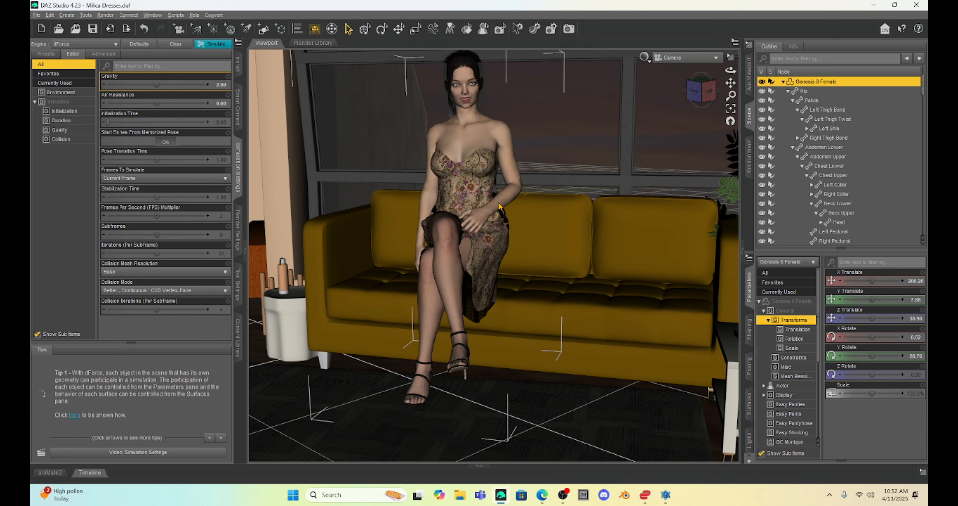
# - Adjust the left forearm bend and set the left shoulder twist to about 22.65
pyautogui.click(501, 211)
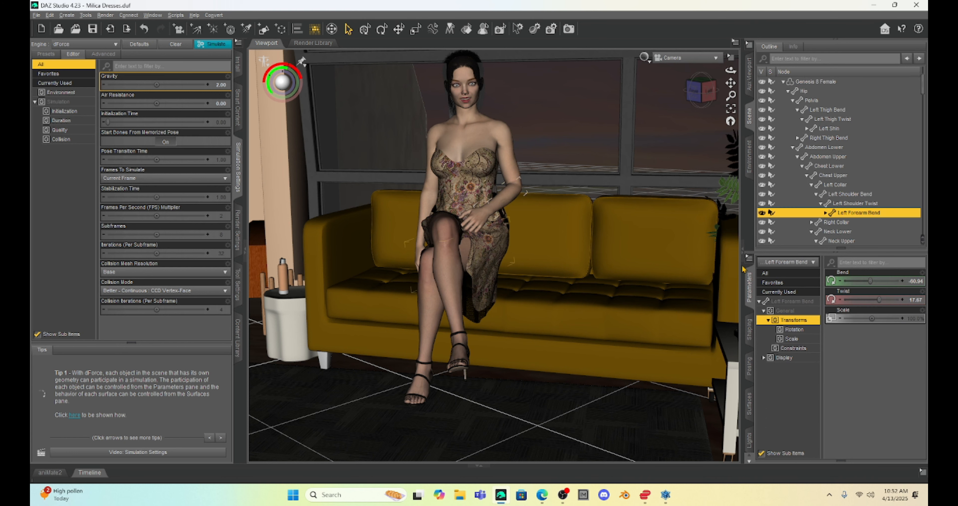
pyautogui.moveTo(871, 281); pyautogui.dragTo(871, 281)
pyautogui.click(531, 169)
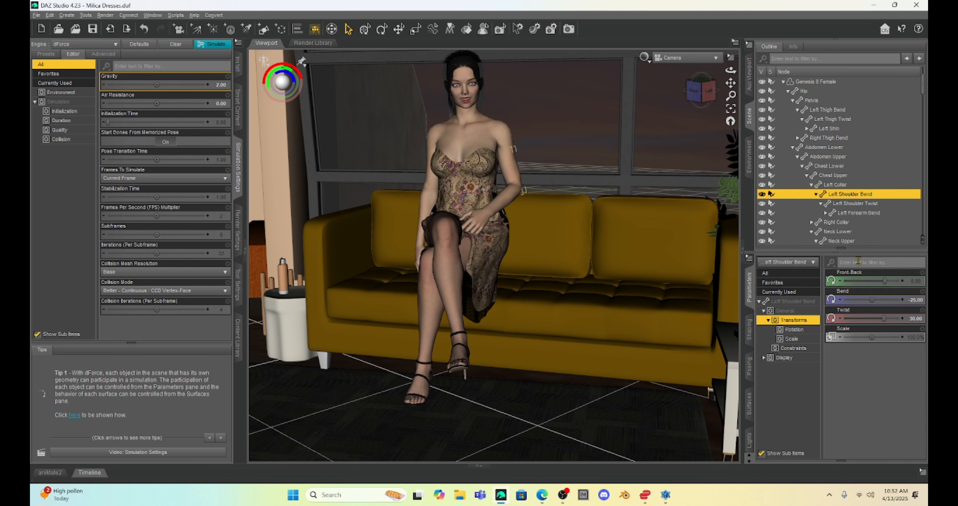
pyautogui.moveTo(883, 318); pyautogui.dragTo(880, 319)
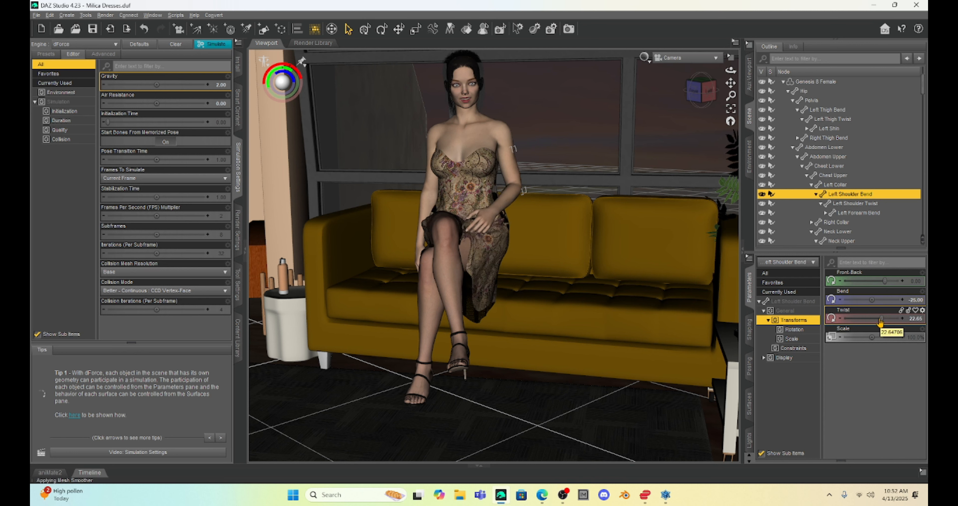
# - Move the whole figure onto the sofa, setting Z translate about -49.2, Y rotate about 11.93 and lowering Y translate
pyautogui.doubleClick(467, 142)
pyautogui.moveTo(873, 319); pyautogui.dragTo(850, 319)
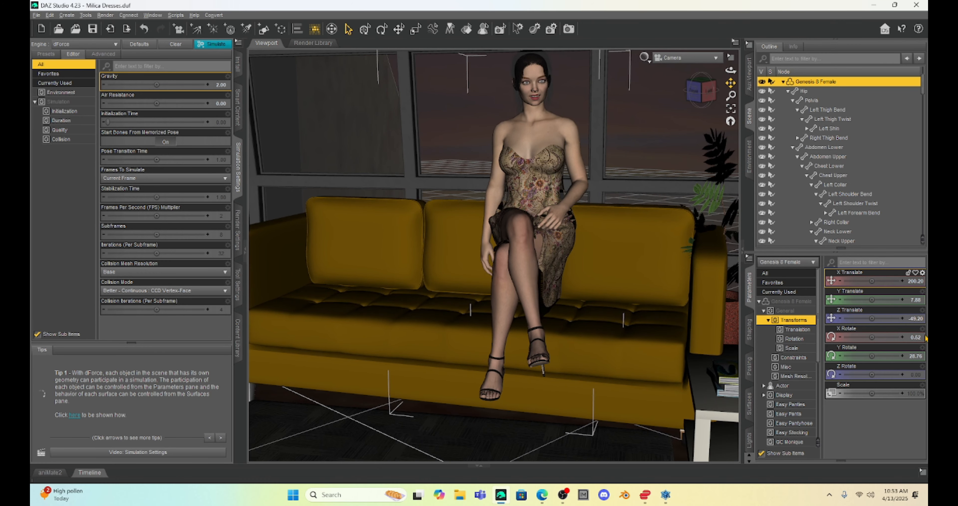
pyautogui.moveTo(872, 356); pyautogui.dragTo(860, 356)
pyautogui.moveTo(873, 300); pyautogui.dragTo(869, 300)
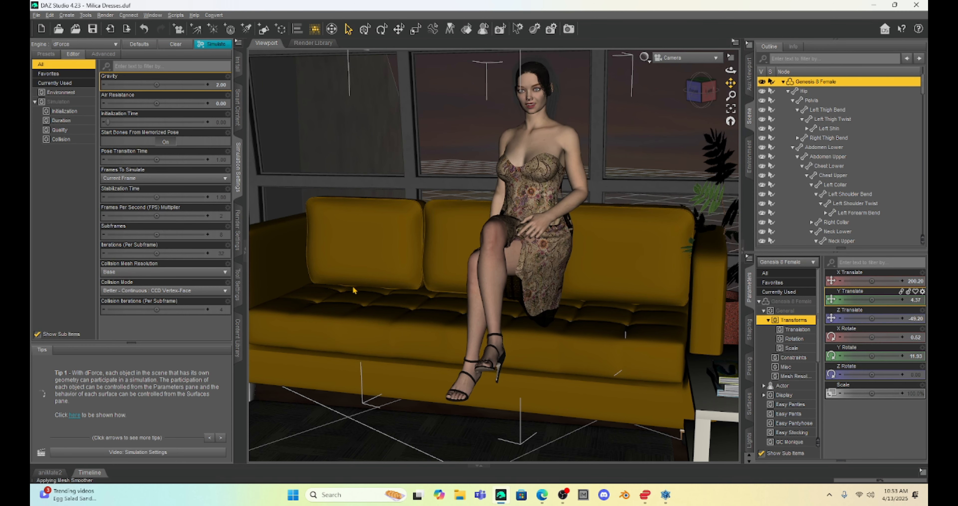
pyautogui.moveTo(871, 301); pyautogui.dragTo(852, 300)
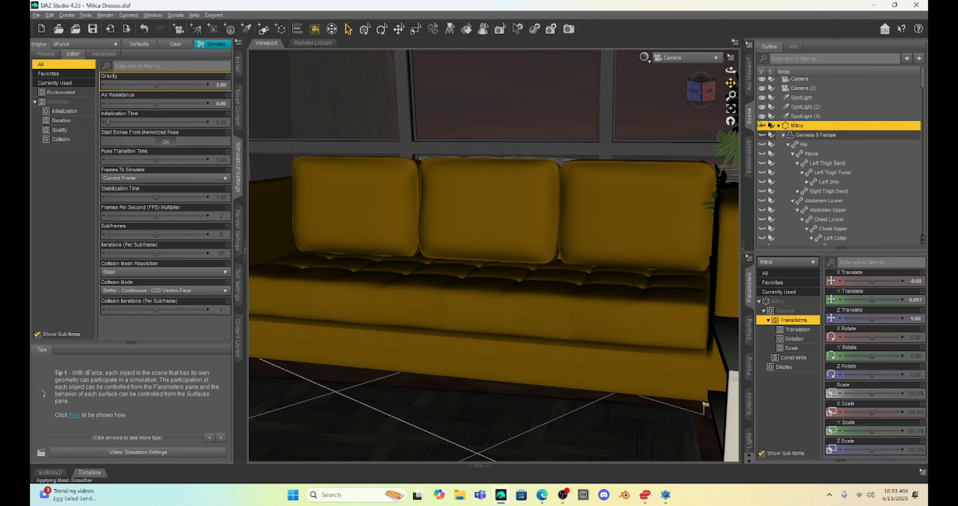
# - Select the Milica group and lower its Y translate to about -0.95
pyautogui.click(761, 126)
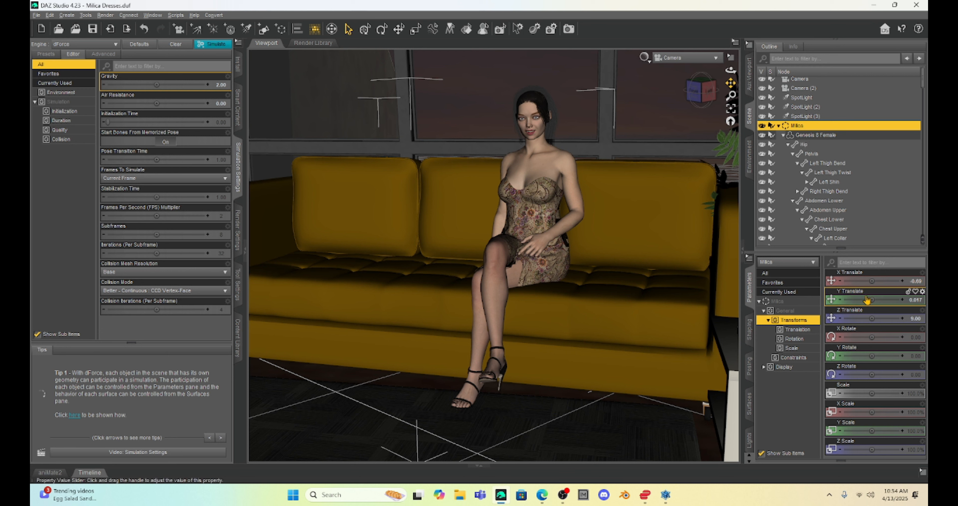
pyautogui.moveTo(873, 299); pyautogui.dragTo(872, 299)
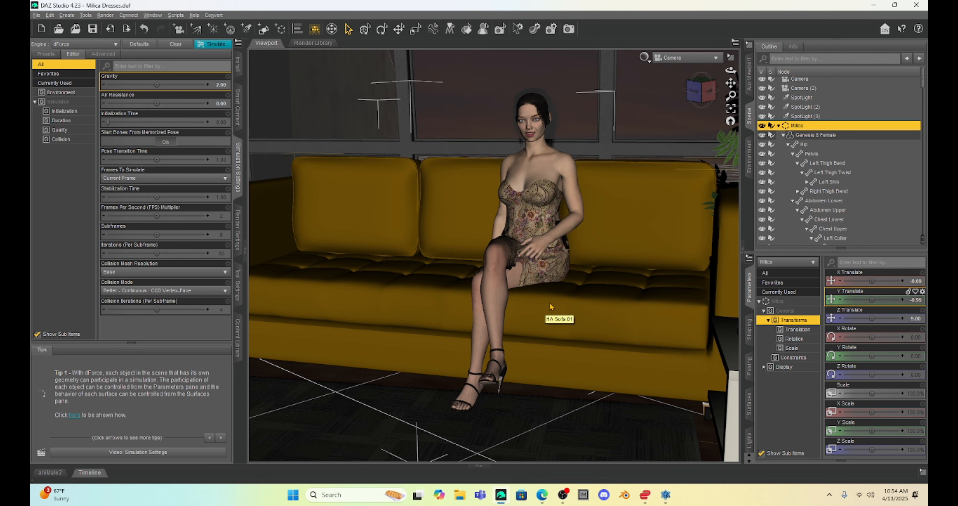
# - Change the sofa's collision item to the Genesis 8 Female figure inside the Milica group
pyautogui.click(611, 297)
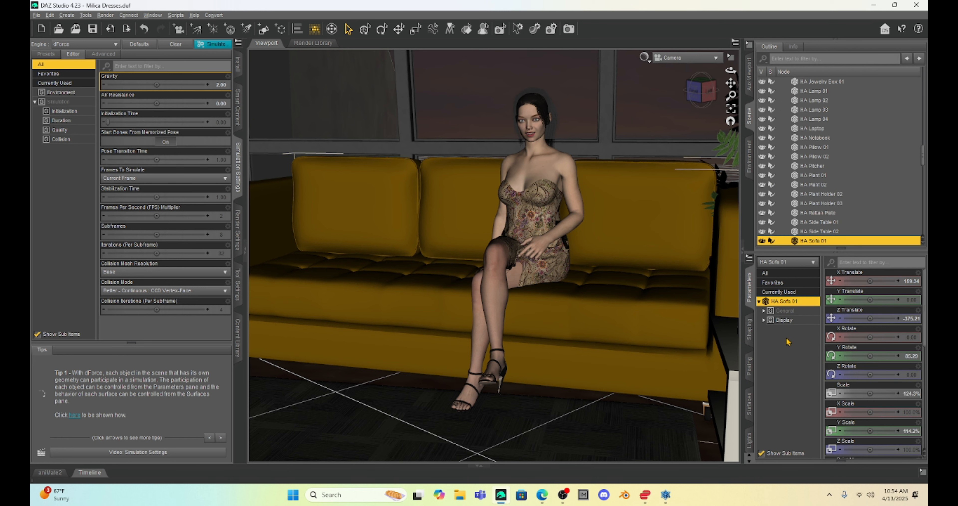
pyautogui.scroll(-10, 866, 365)
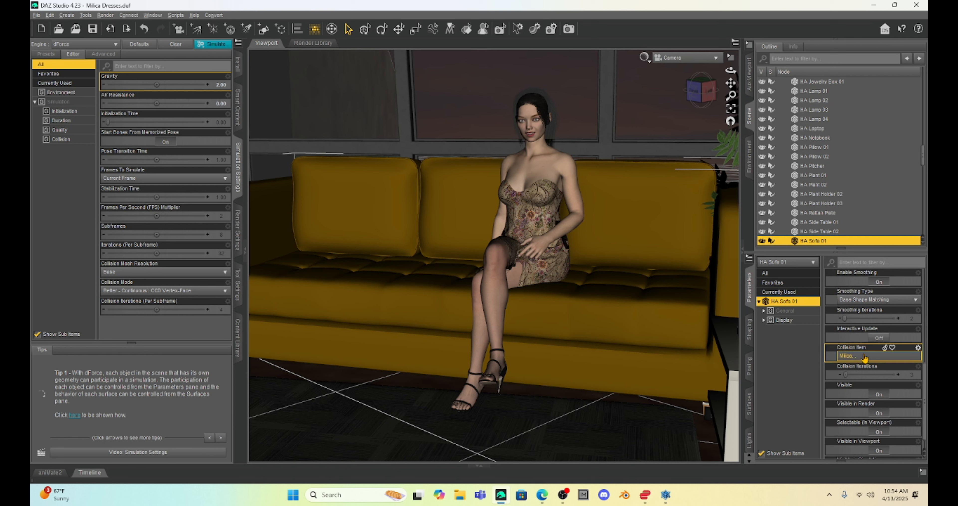
pyautogui.click(864, 356)
pyautogui.click(413, 215)
pyautogui.click(439, 223)
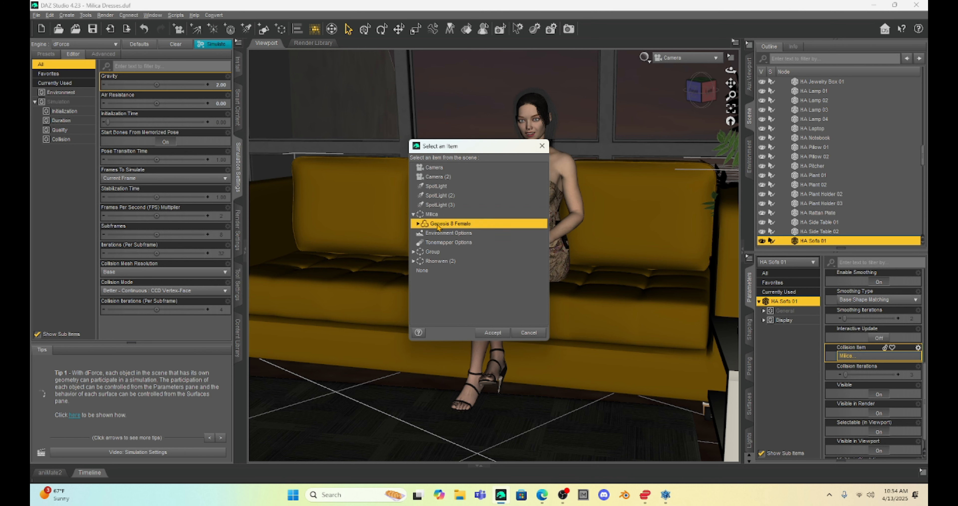
pyautogui.click(497, 333)
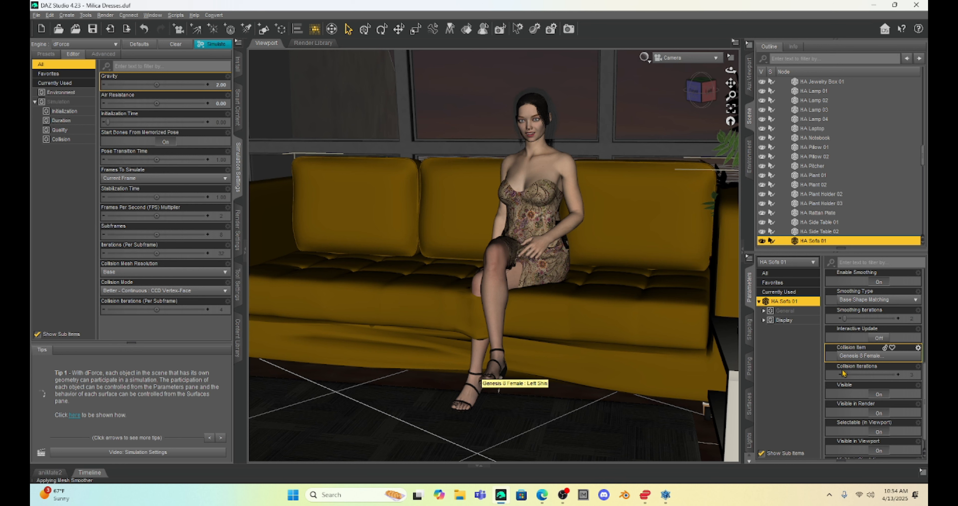
# - Reposition the figure on the sofa with X translate about 173.2 and Z translate about -82.13
pyautogui.click(539, 165)
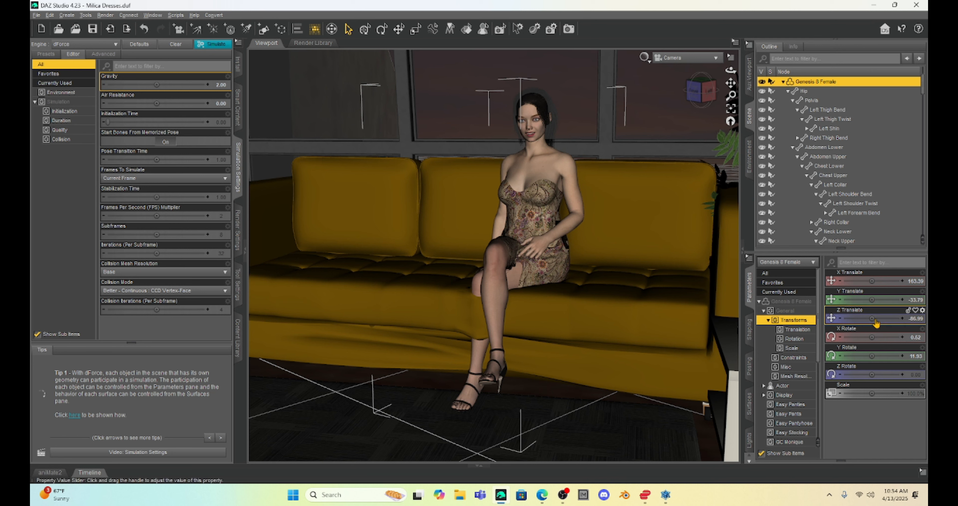
pyautogui.moveTo(873, 319); pyautogui.dragTo(886, 318)
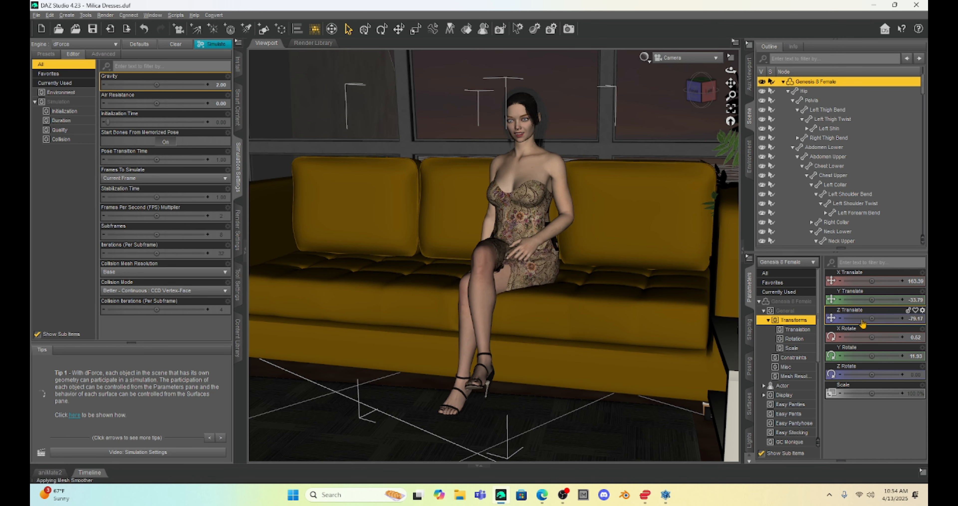
pyautogui.moveTo(872, 281); pyautogui.dragTo(886, 281)
pyautogui.moveTo(872, 319); pyautogui.dragTo(863, 318)
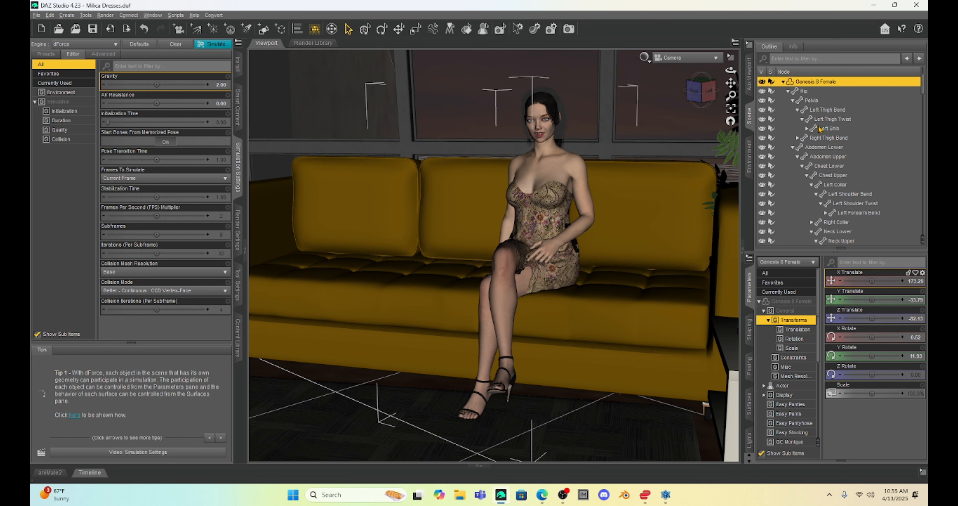
# - Select the sofa and review its collision item setting
pyautogui.scroll(2, 821, 129)
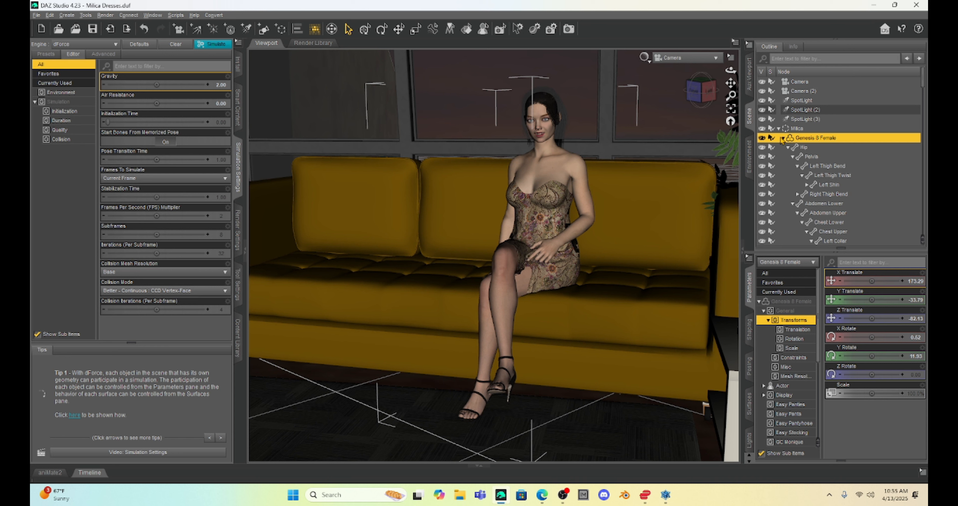
pyautogui.click(762, 129)
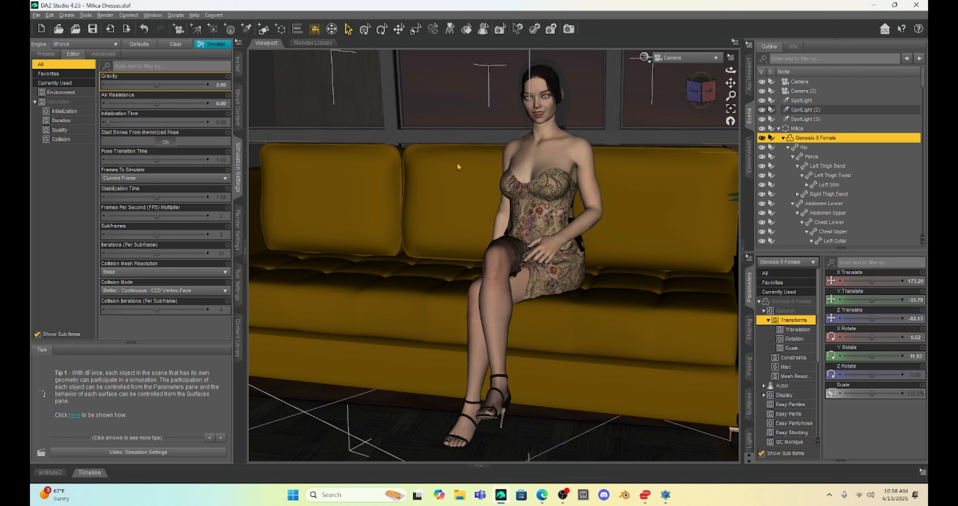
pyautogui.click(643, 208)
pyautogui.scroll(-10, 854, 356)
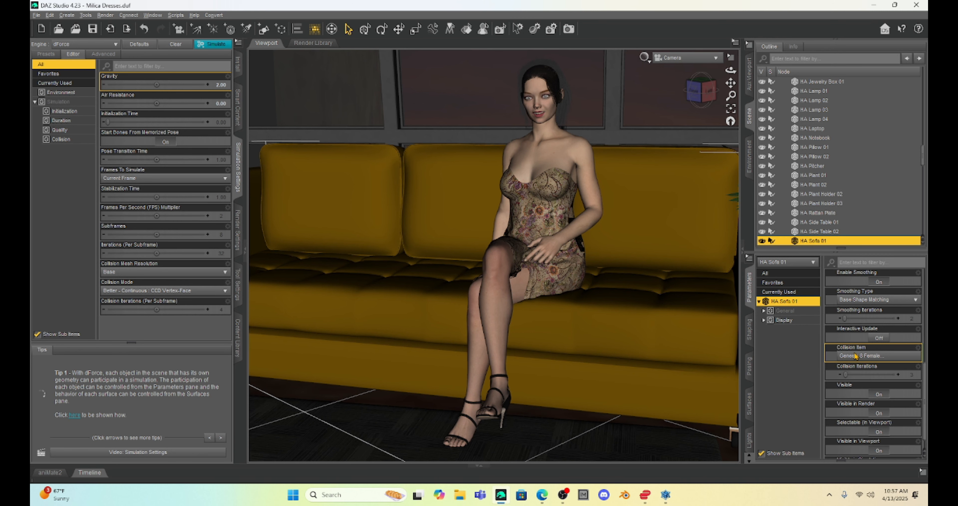
# - Select the Genesis 8 Female figure on the sofa and fine-tune its Y translate to settle her onto the cushion
pyautogui.scroll(1, 621, 316)
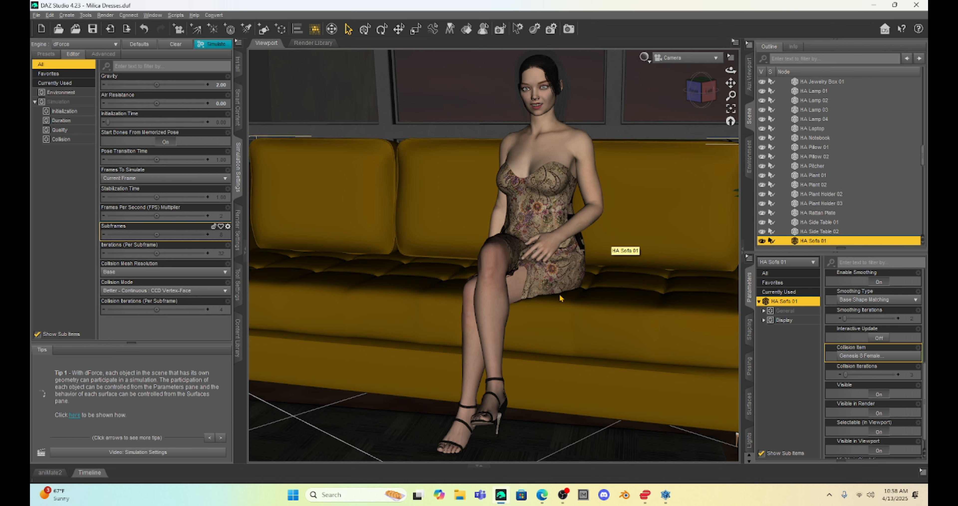
pyautogui.click(576, 150)
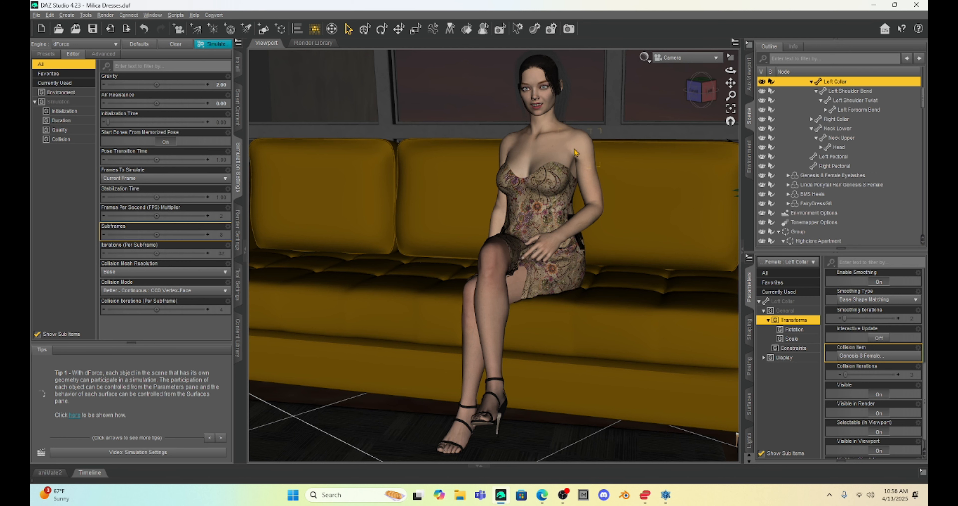
pyautogui.doubleClick(576, 152)
pyautogui.moveTo(872, 299); pyautogui.dragTo(858, 300)
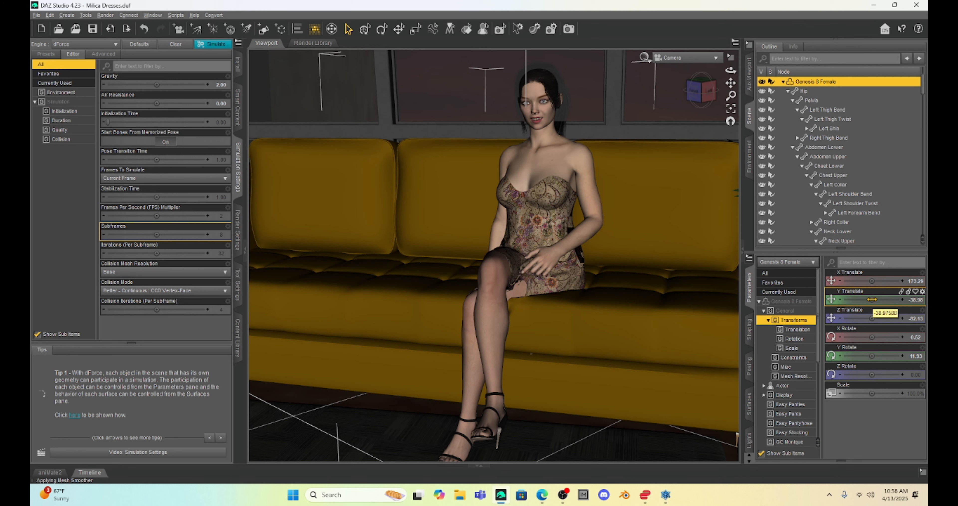
pyautogui.moveTo(872, 300); pyautogui.dragTo(877, 300)
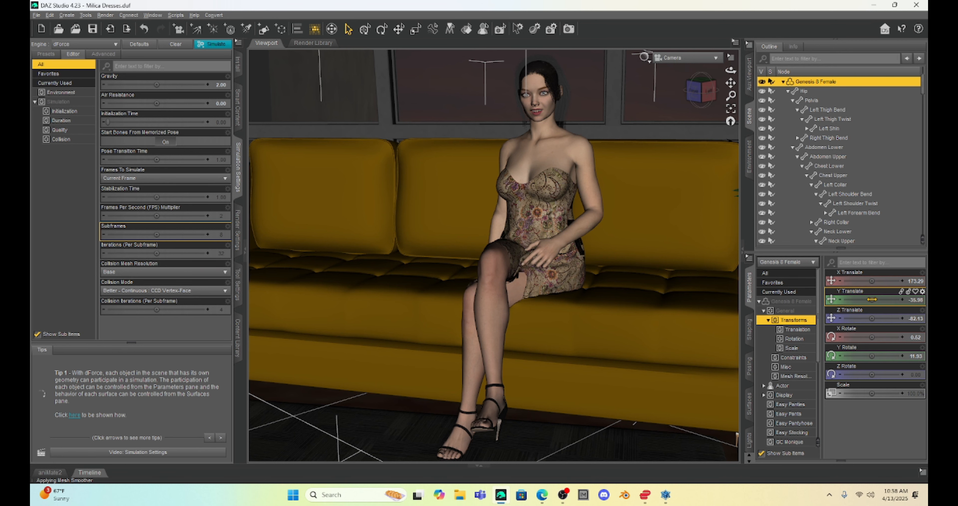
# - Collapse the side docking areas to enlarge the viewport and inspect how the sofa cushions deform under the figure
pyautogui.moveTo(731, 83); pyautogui.dragTo(728, 78)
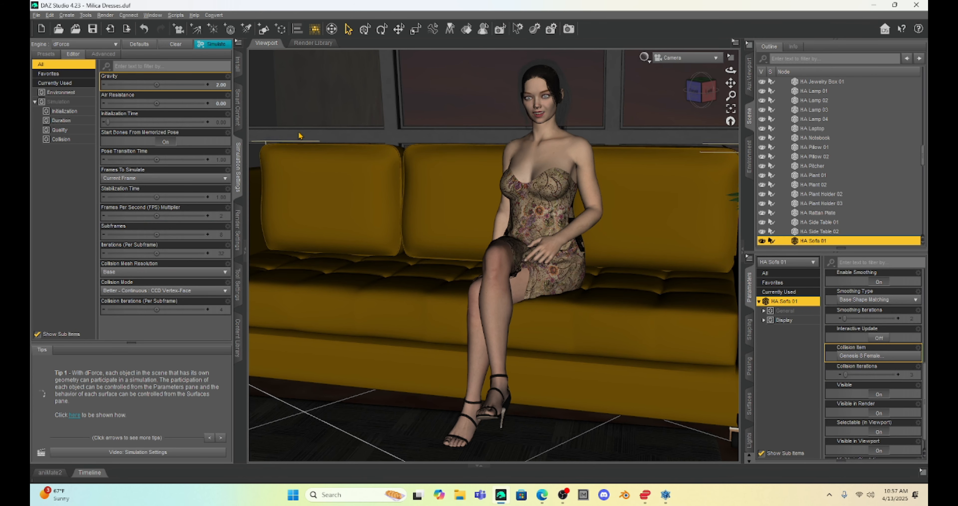
pyautogui.click(245, 253)
pyautogui.click(743, 249)
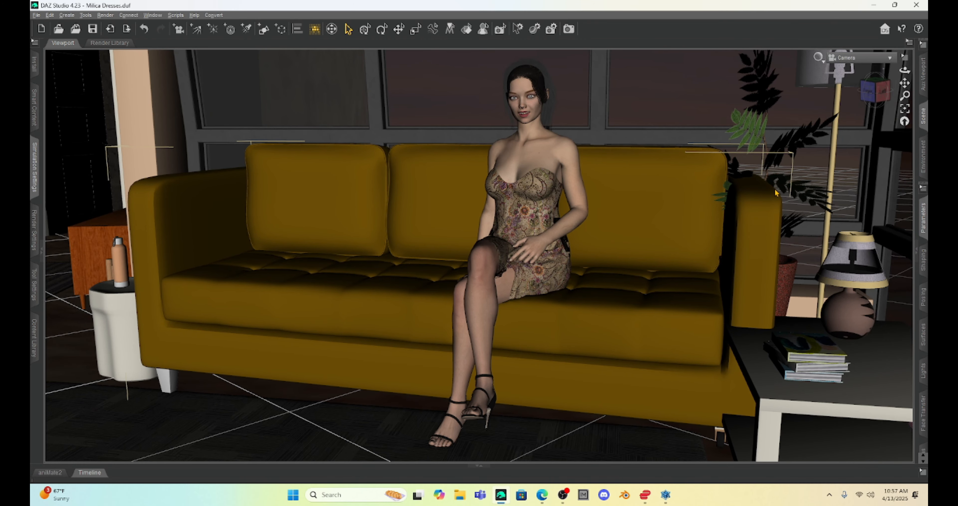
pyautogui.scroll(1, 775, 191)
pyautogui.moveTo(906, 84); pyautogui.dragTo(910, 84)
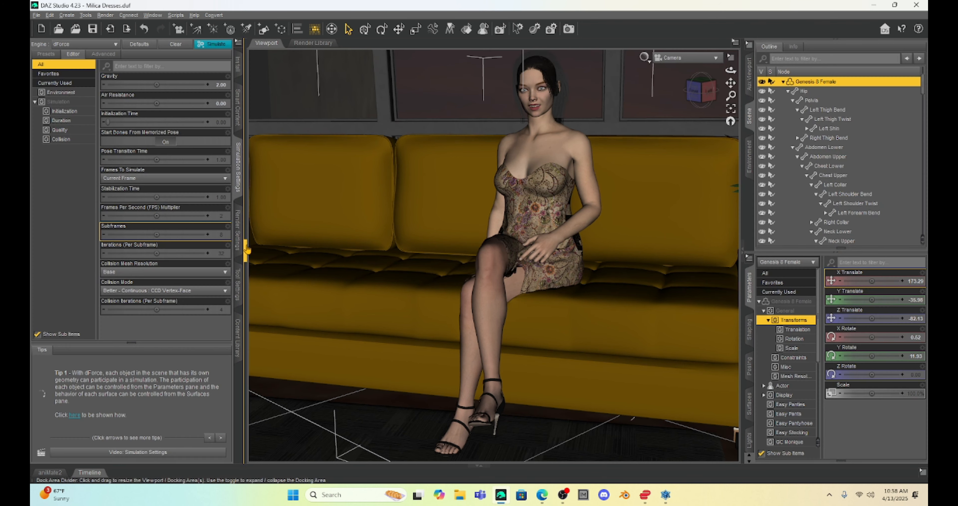
pyautogui.click(246, 255)
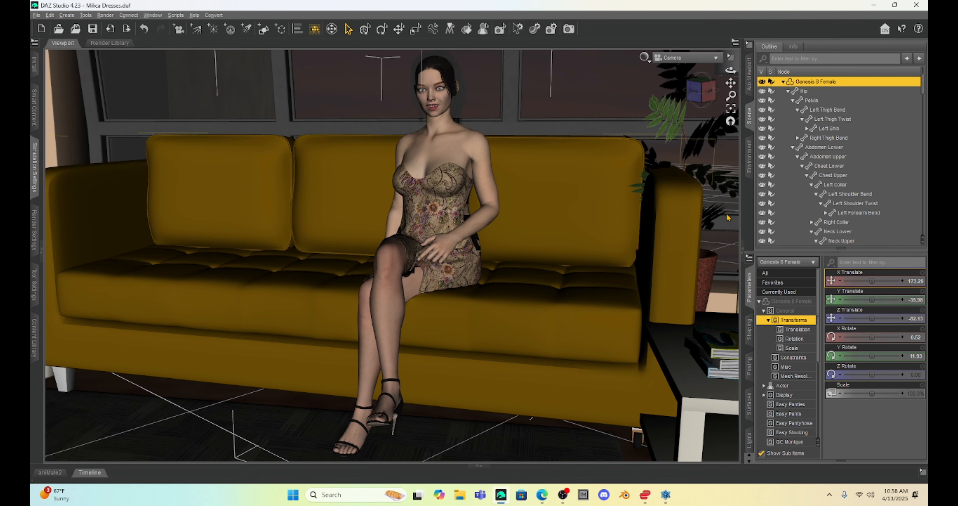
pyautogui.click(743, 255)
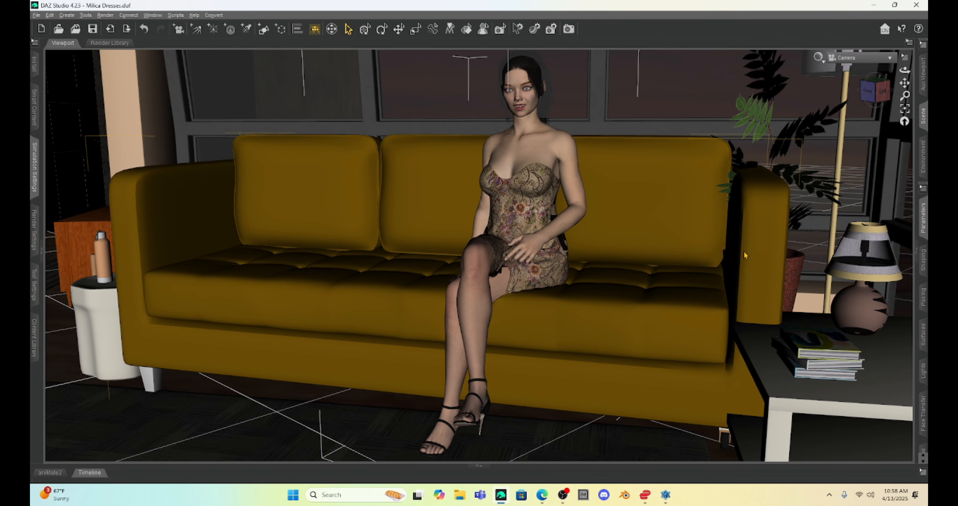